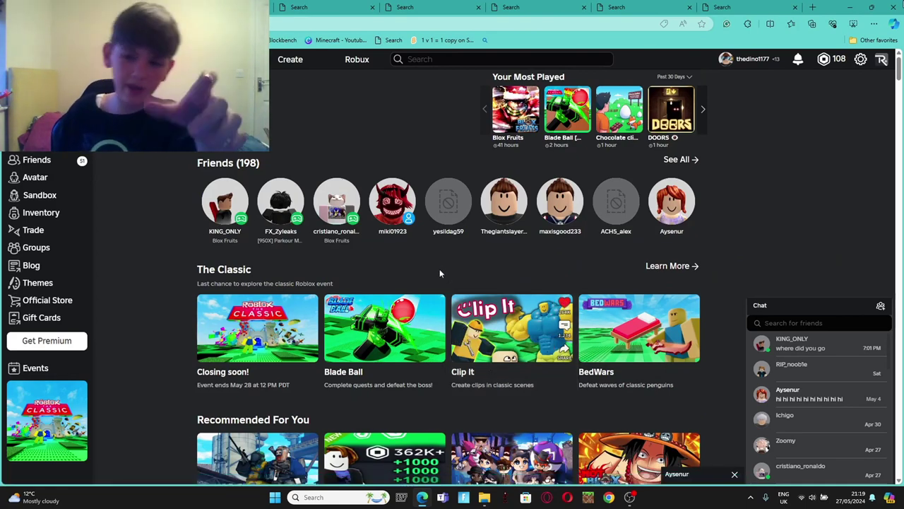
# Step: Open the Creator Hub dashboard and browse the listed experiences, including Untitled Game
pyautogui.moveTo(331, 234)
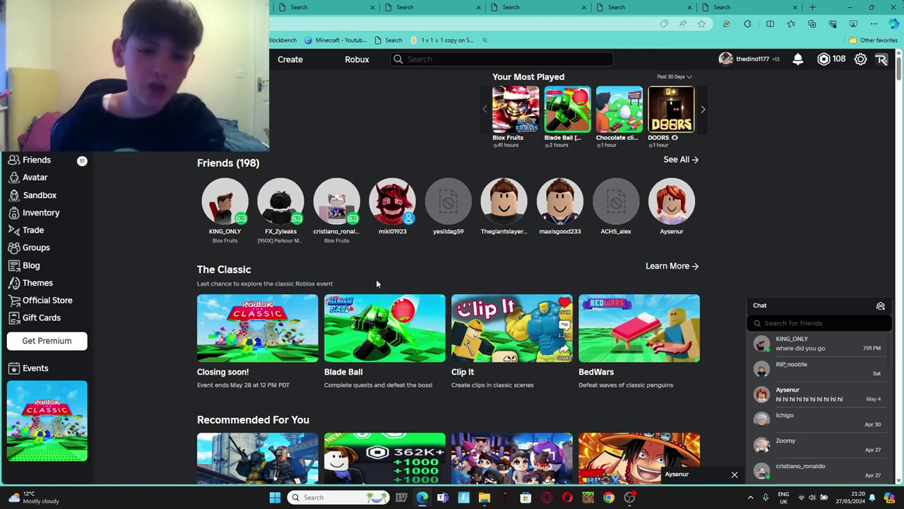
pyautogui.moveTo(505, 279)
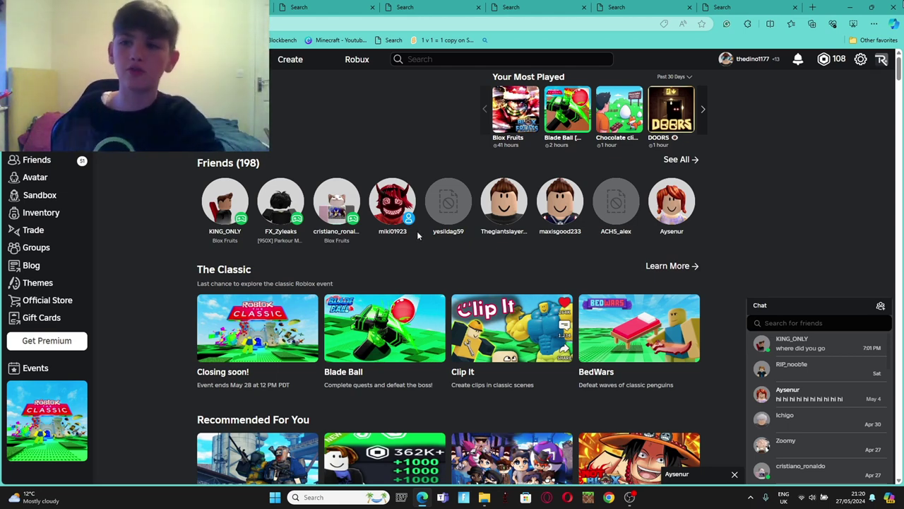
pyautogui.moveTo(413, 240)
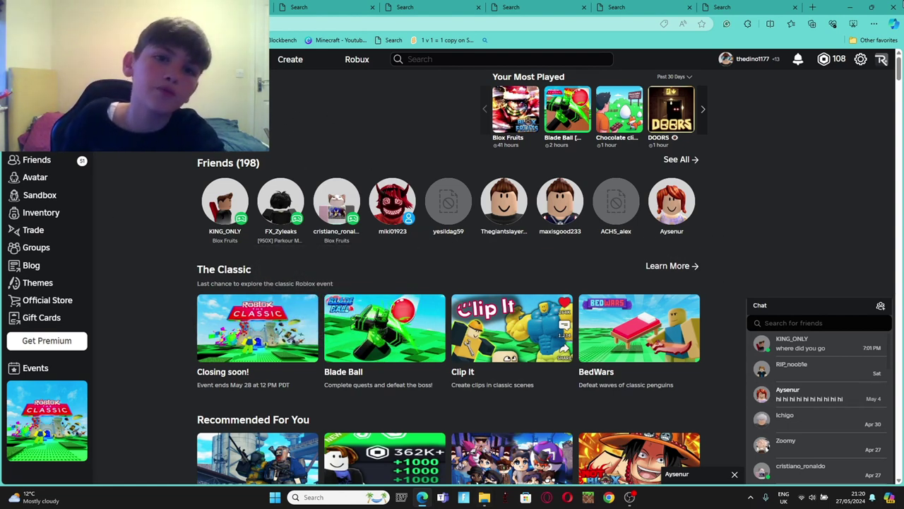
pyautogui.click(297, 63)
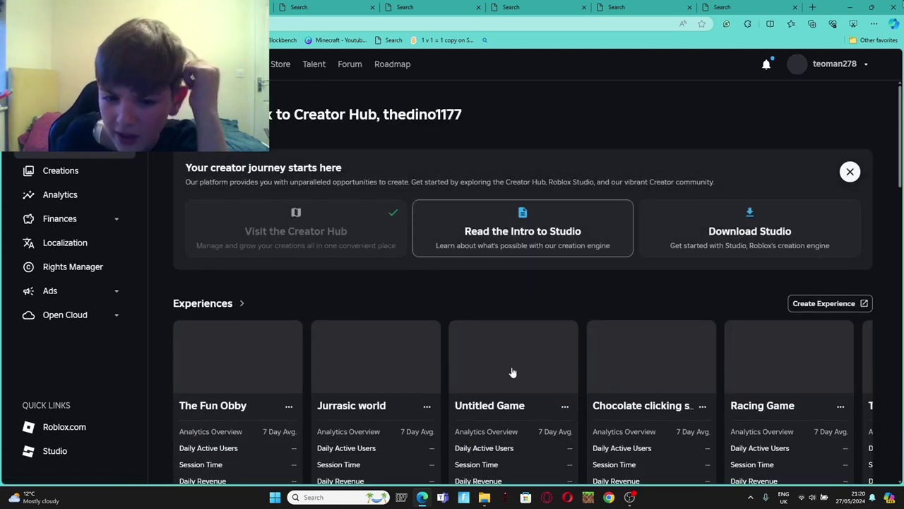
pyautogui.scroll(-4, 511, 371)
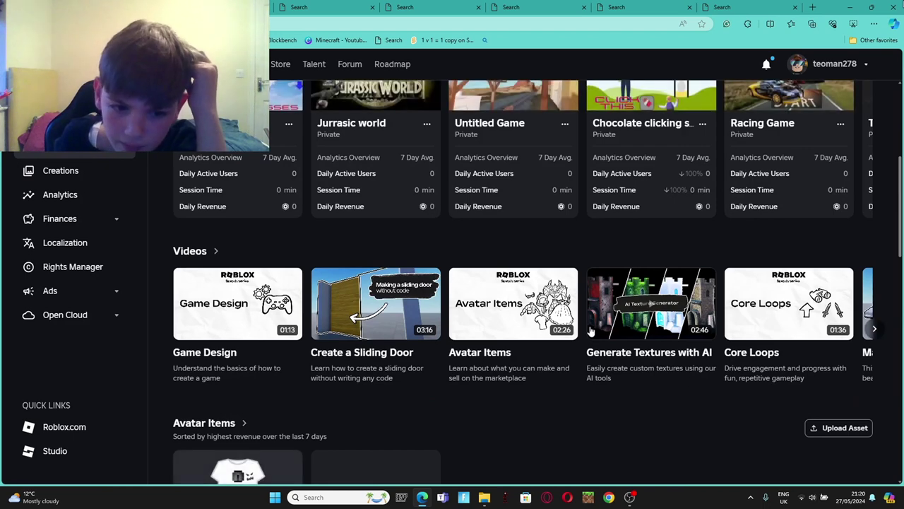
pyautogui.scroll(-1, 492, 296)
pyautogui.scroll(5, 500, 278)
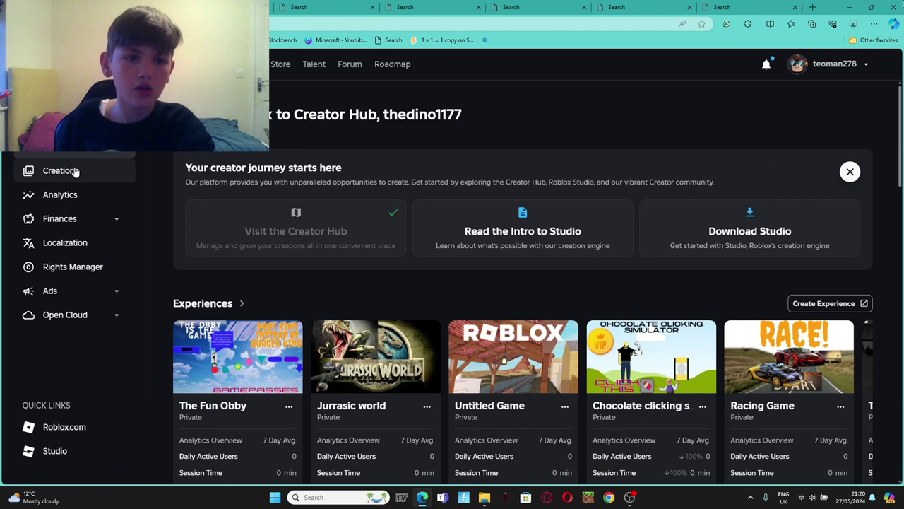
pyautogui.moveTo(574, 379)
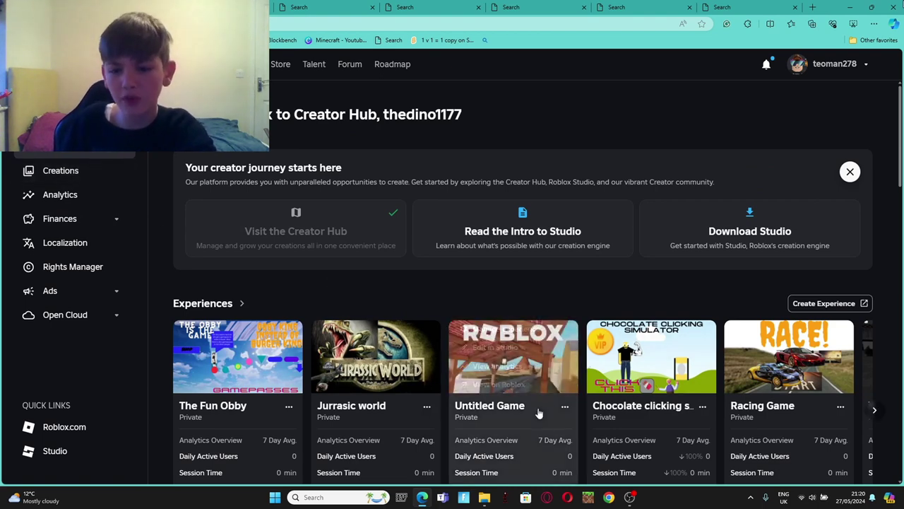
# Step: Open Untitled Game's overview and go to its Monetization > Passes page
pyautogui.click(521, 373)
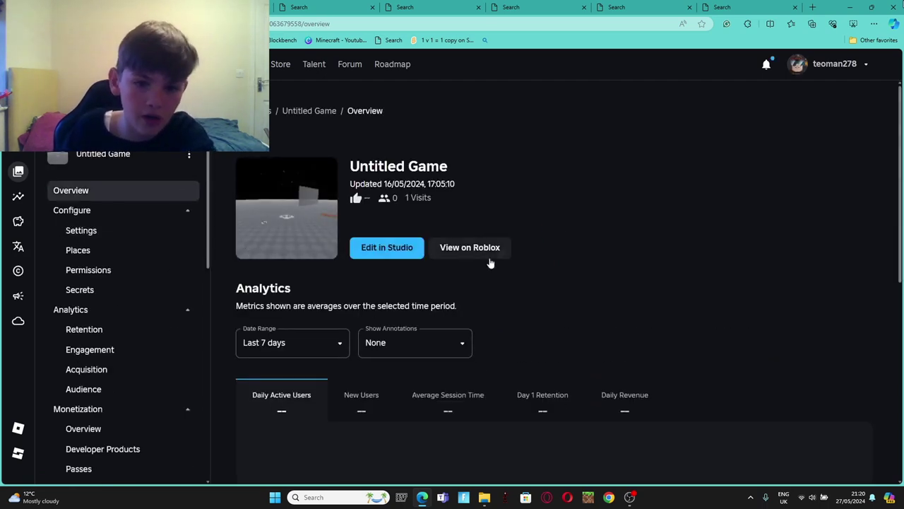
pyautogui.scroll(-3, 299, 268)
pyautogui.scroll(2, 466, 250)
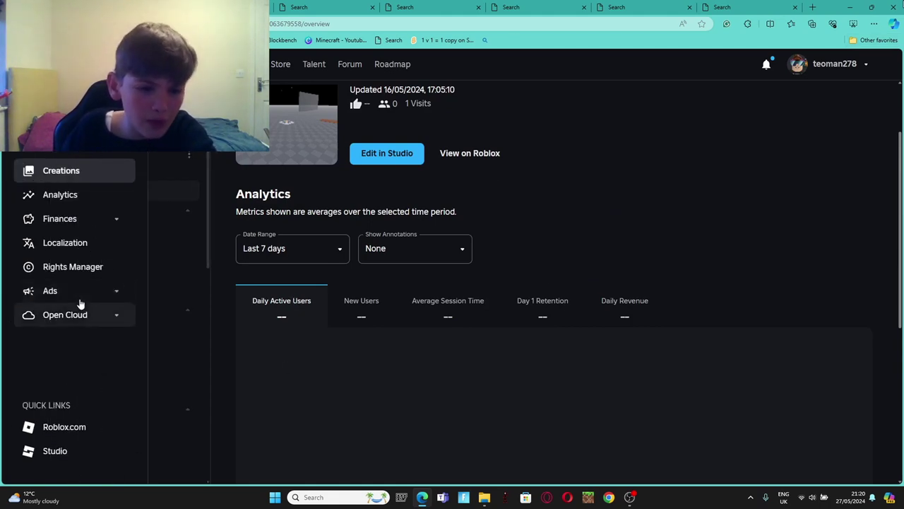
pyautogui.scroll(-2, 155, 304)
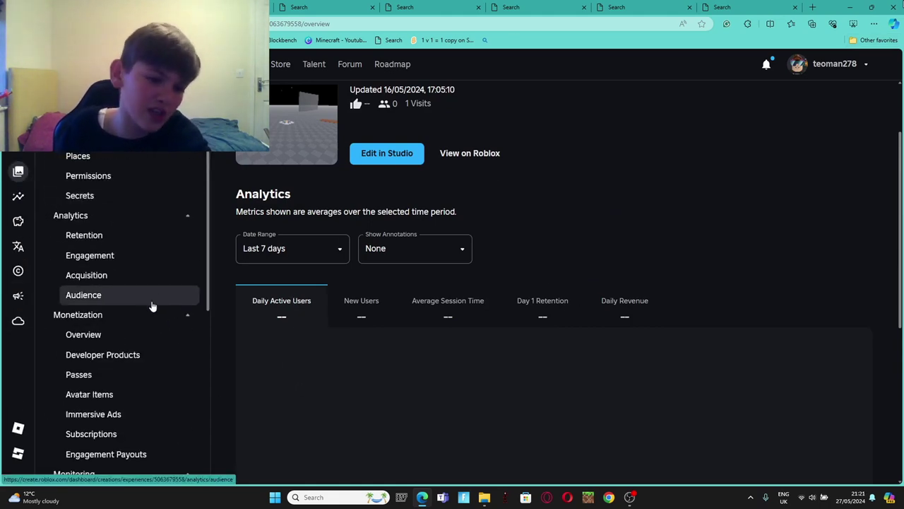
pyautogui.scroll(2, 132, 191)
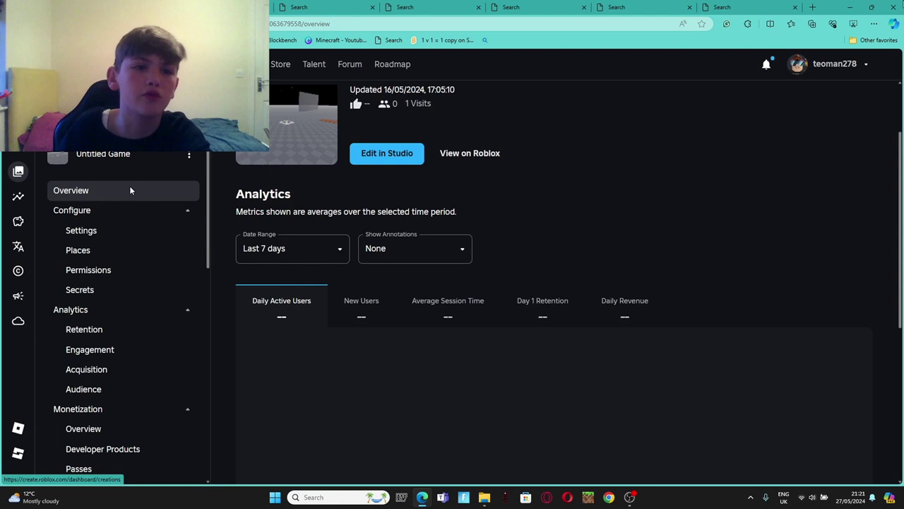
pyautogui.scroll(-2, 140, 253)
pyautogui.scroll(-2, 116, 392)
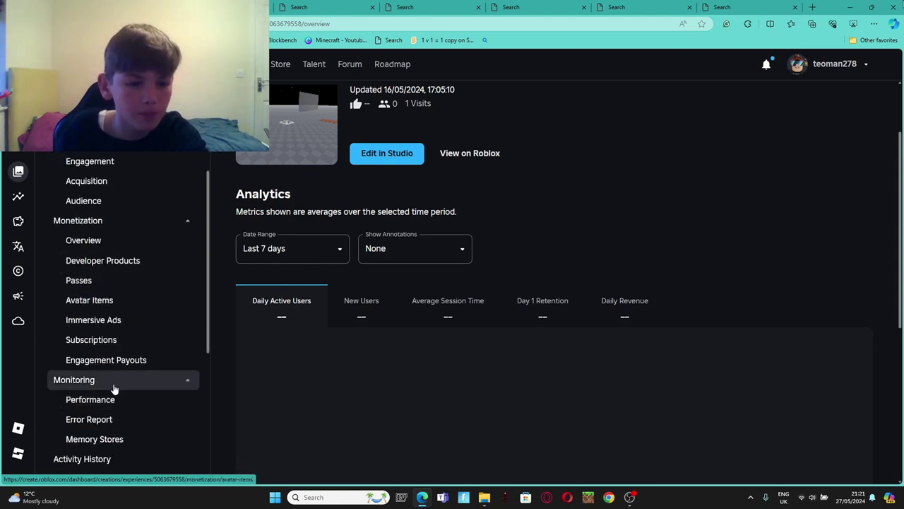
pyautogui.click(103, 281)
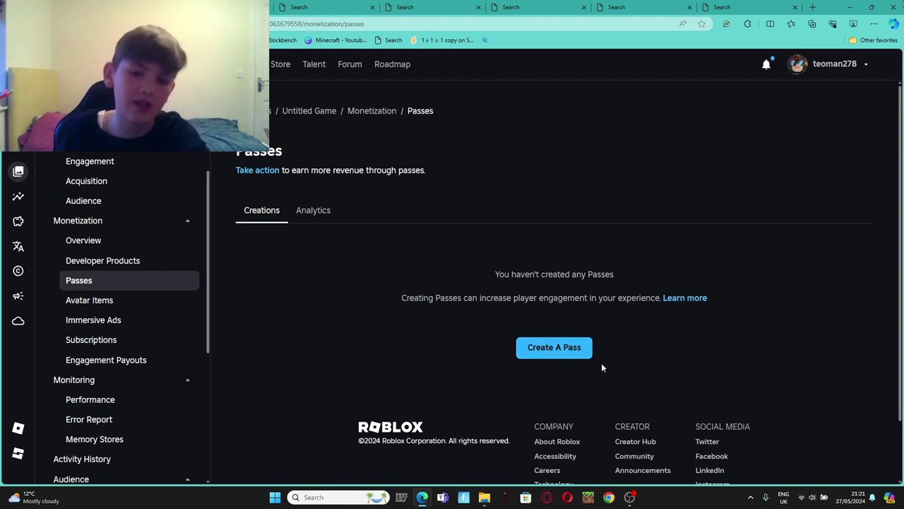
pyautogui.click(556, 347)
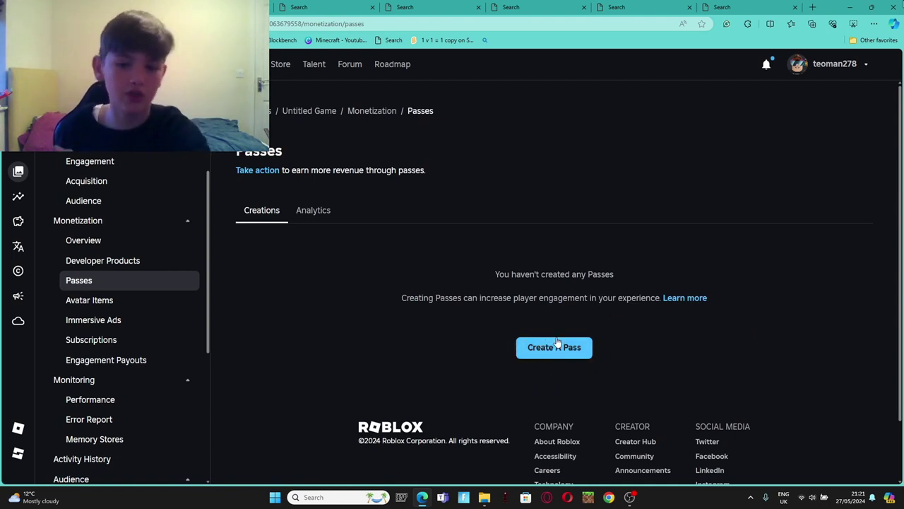
# Step: Create a new pass named 'Pls donate' with a blank description
pyautogui.click(553, 347)
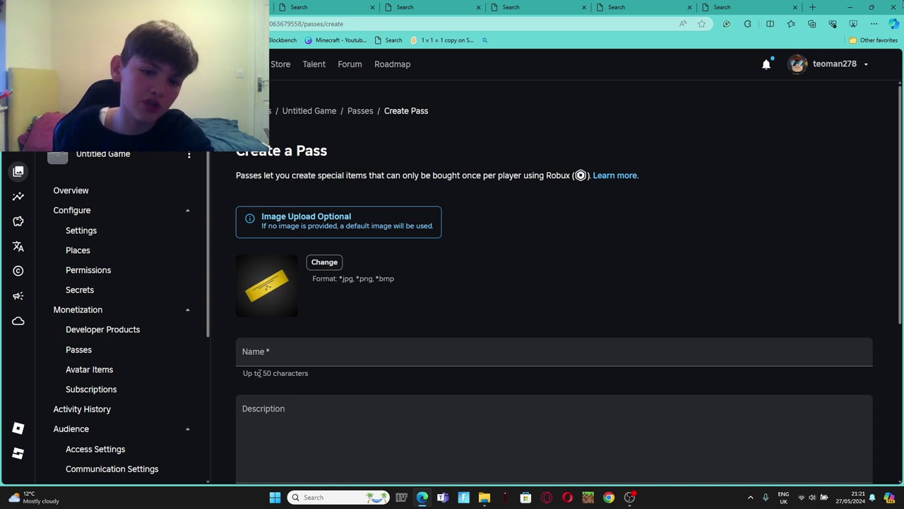
pyautogui.click(276, 352)
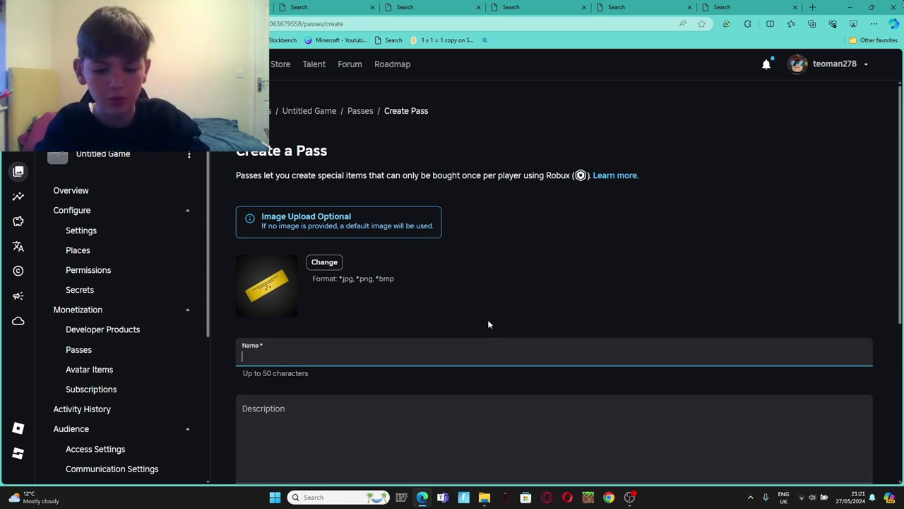
pyautogui.write('Pls ')
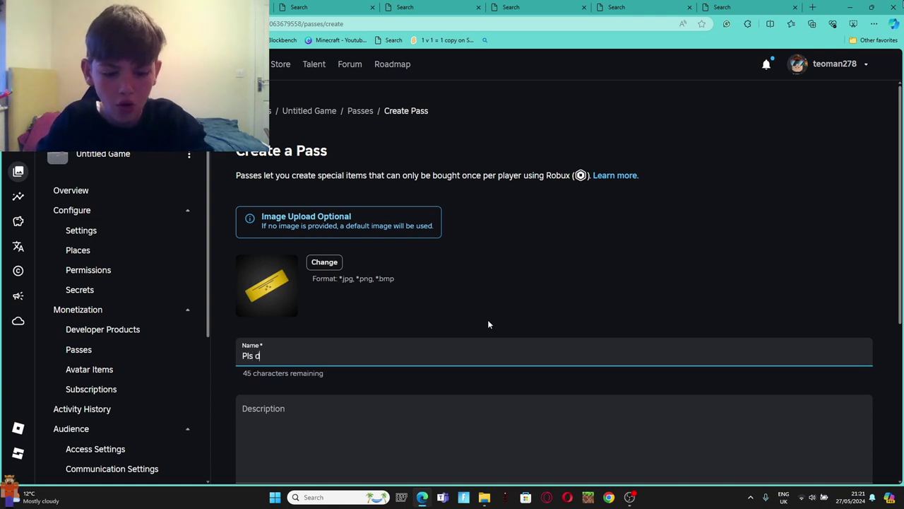
pyautogui.write('donate')
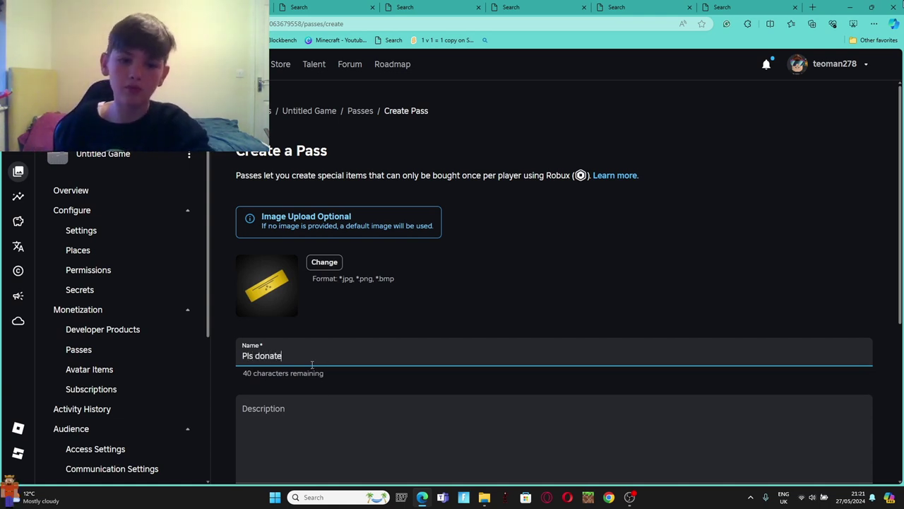
pyautogui.scroll(-2, 279, 339)
pyautogui.click(289, 318)
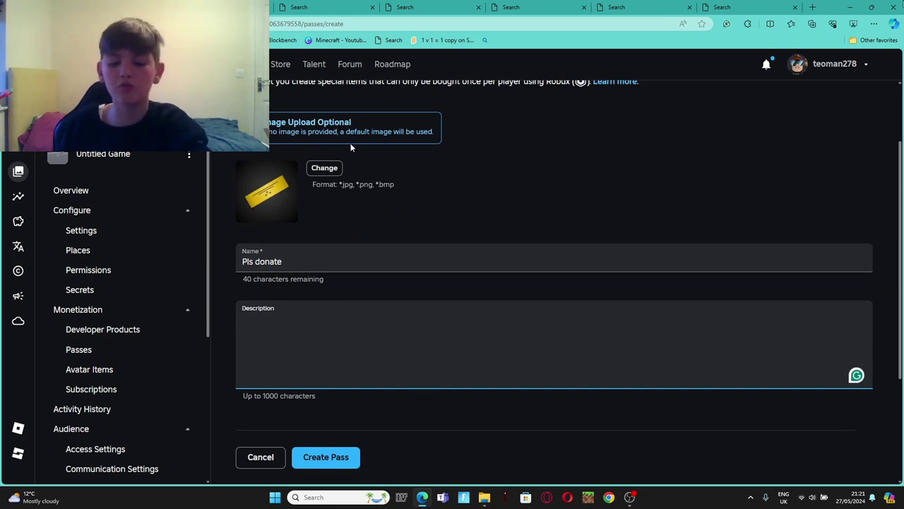
pyautogui.write('hhth')
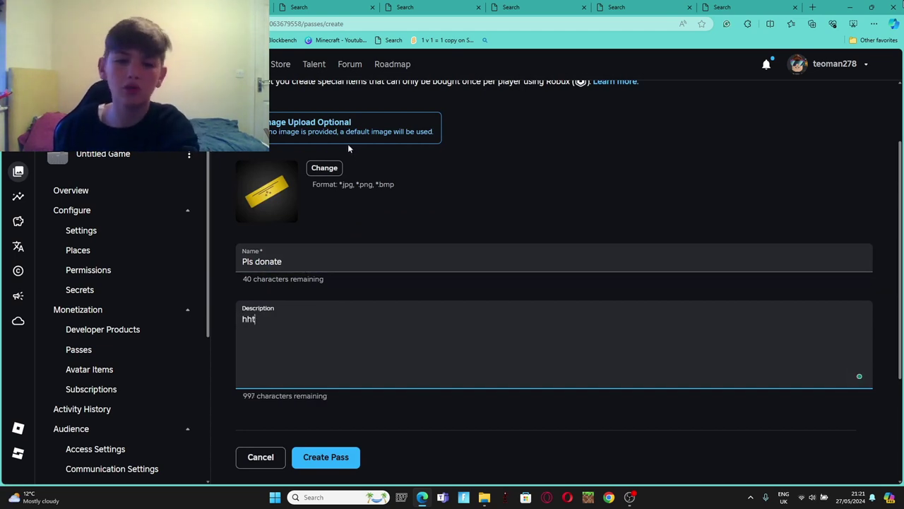
pyautogui.press('BackSpace')
pyautogui.press('BackSpace')
pyautogui.press('BackSpace')
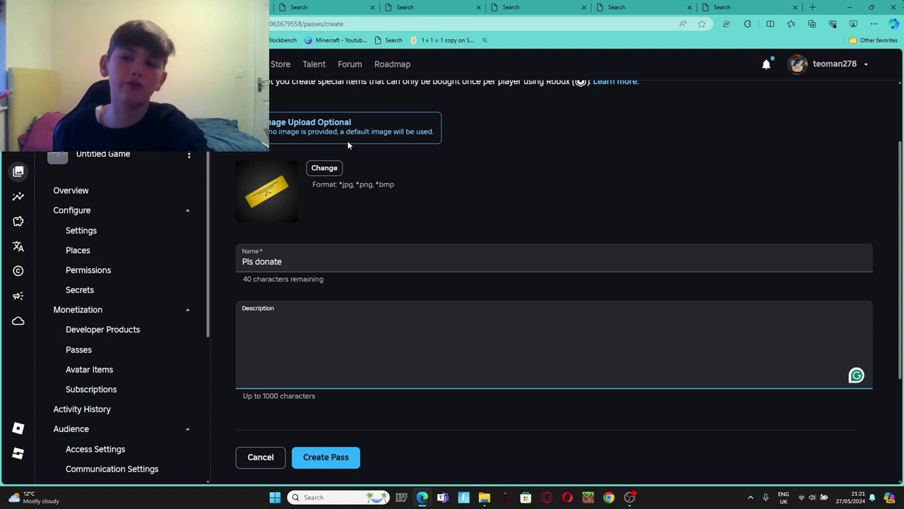
pyautogui.click(343, 465)
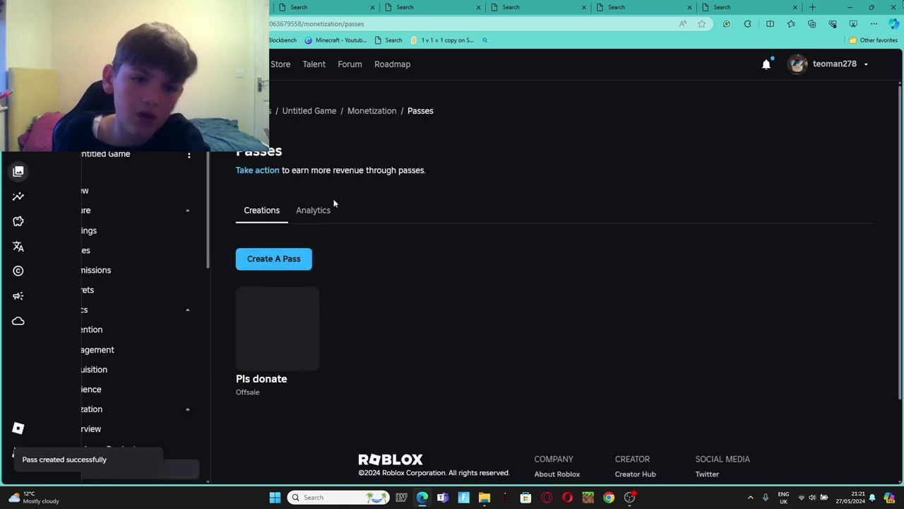
# Step: Open the Pls donate pass's Basic Settings page and scroll through its name, image and description
pyautogui.moveTo(278, 300)
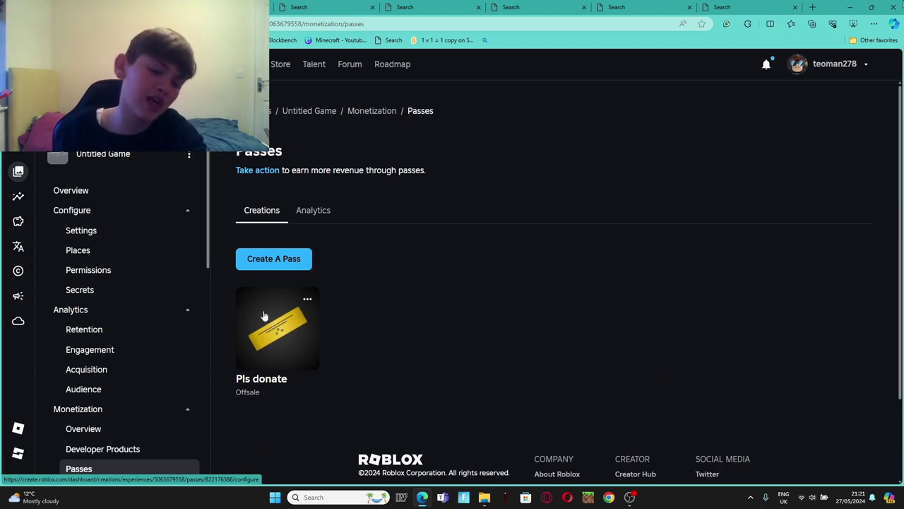
pyautogui.click(286, 342)
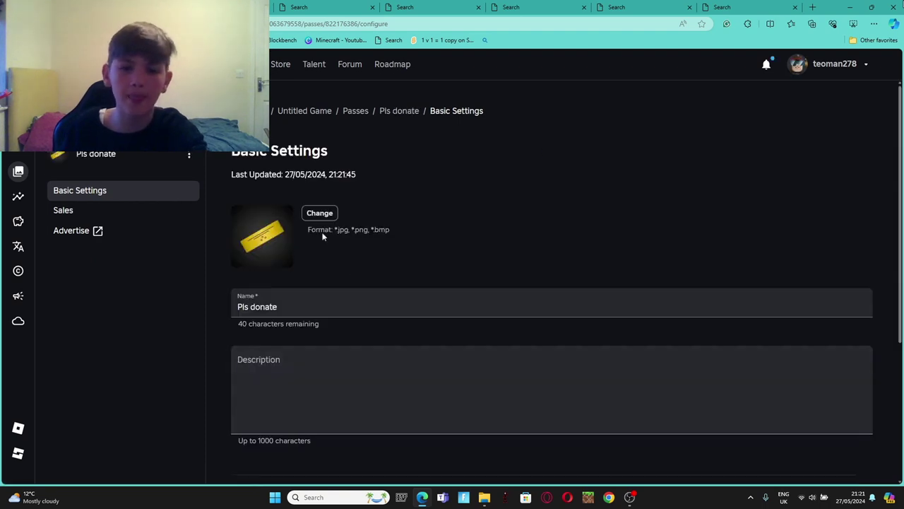
pyautogui.scroll(-3, 269, 286)
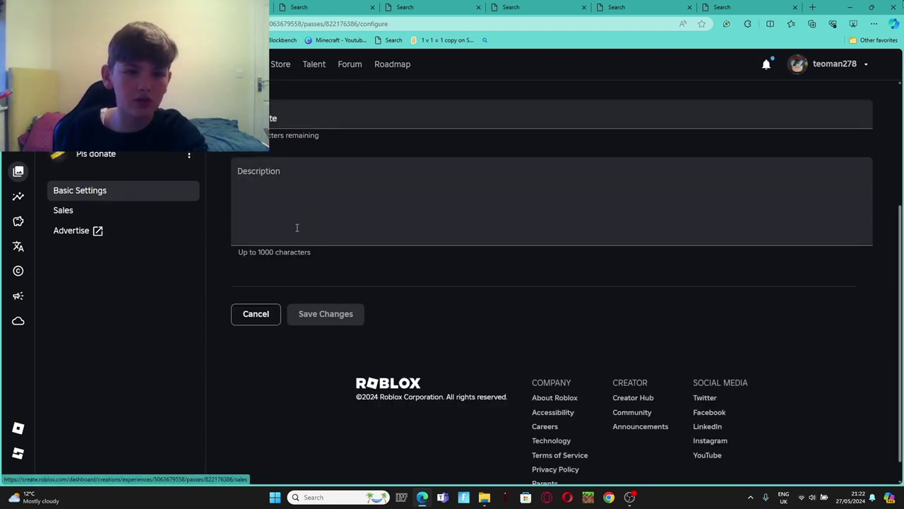
pyautogui.scroll(3, 238, 279)
# Step: Switch Pls donate to Item for Sale in its Sales settings and enter a price of 3
pyautogui.click(64, 213)
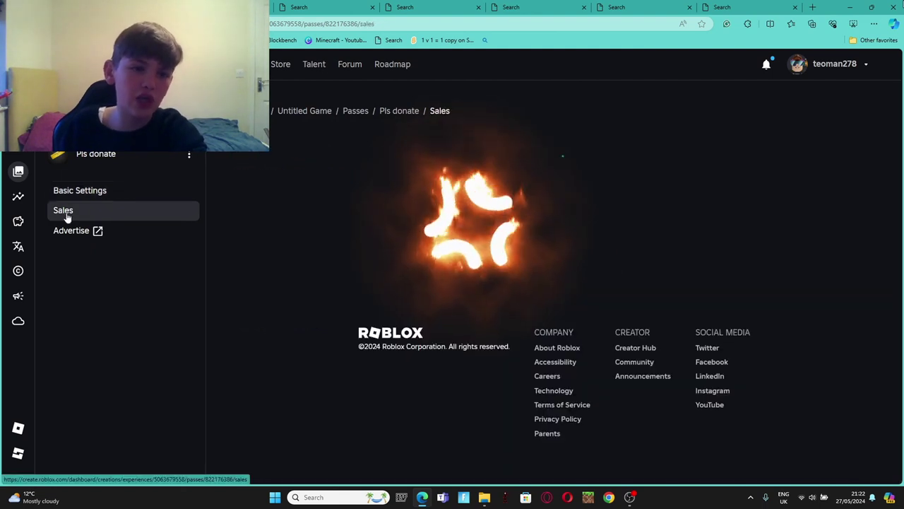
pyautogui.click(249, 220)
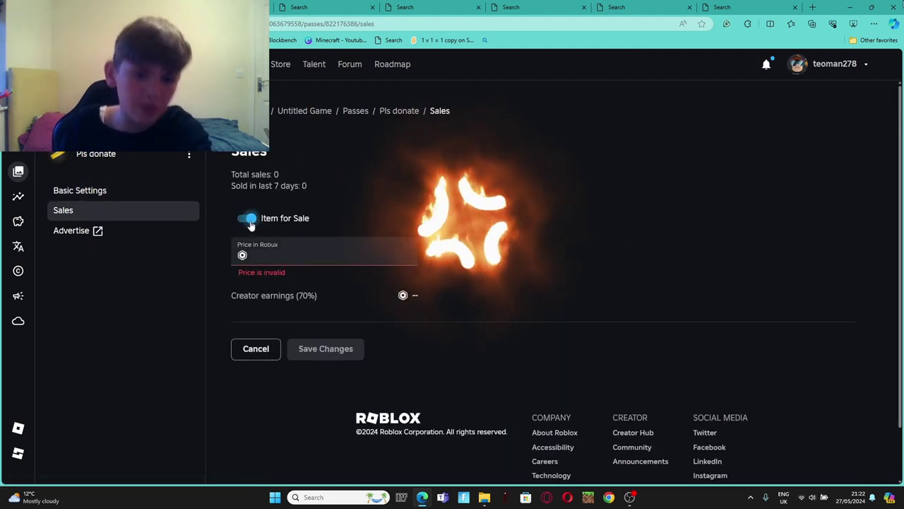
pyautogui.click(272, 257)
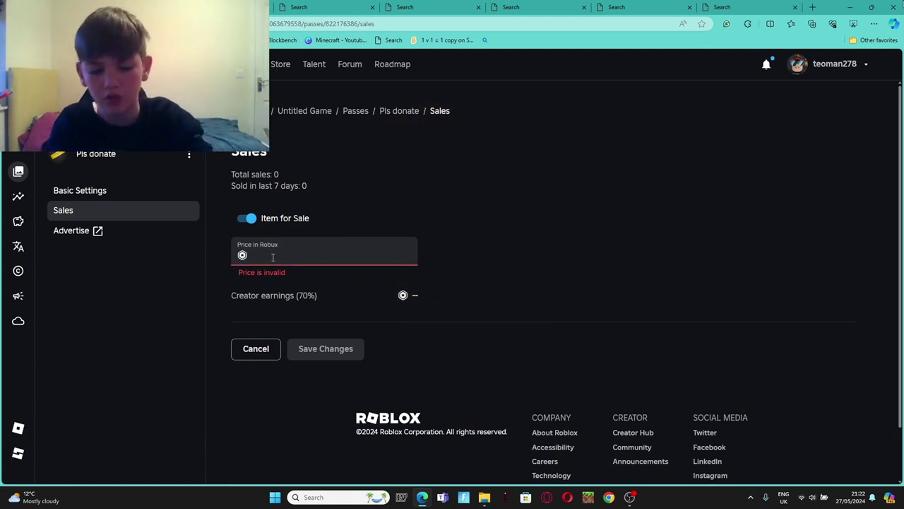
pyautogui.write('1')
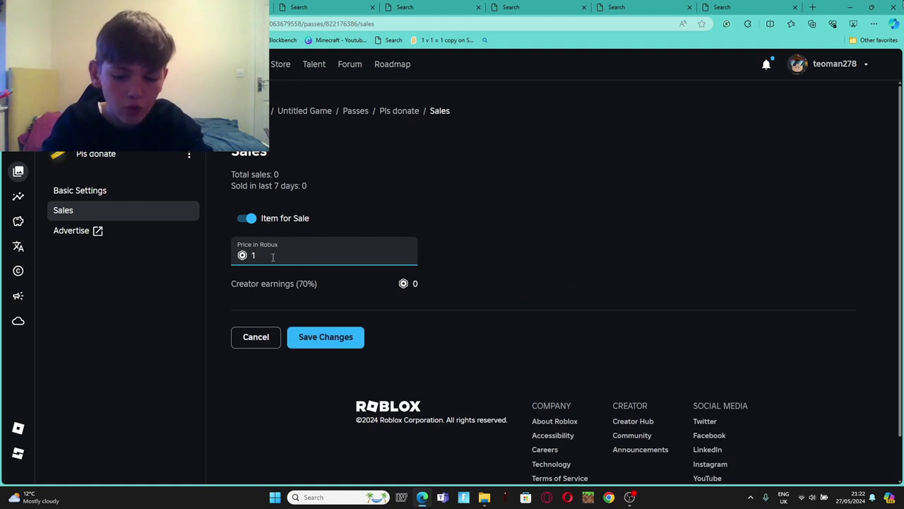
pyautogui.press('BackSpace')
pyautogui.write('2')
pyautogui.press('BackSpace')
pyautogui.write('3')
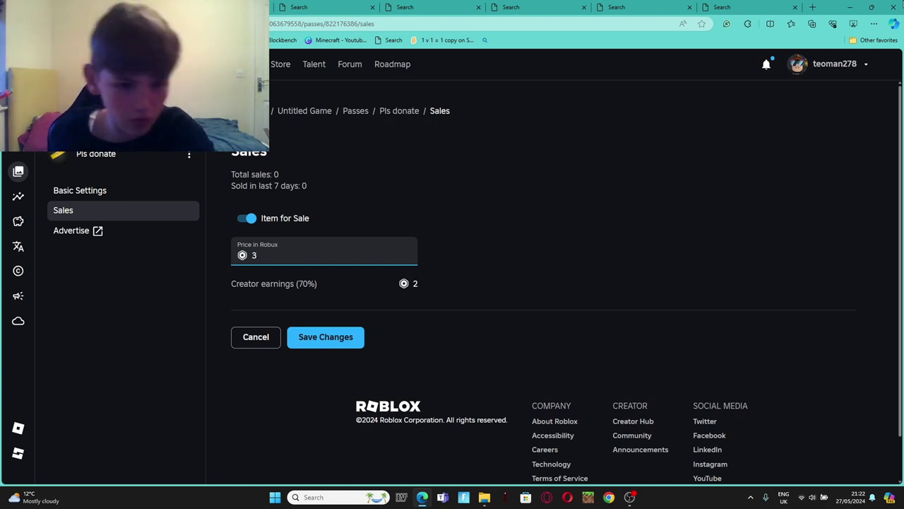
# Step: Try prices of 6 and 15, then settle back on 3 Robux
pyautogui.press('BackSpace')
pyautogui.write('3')
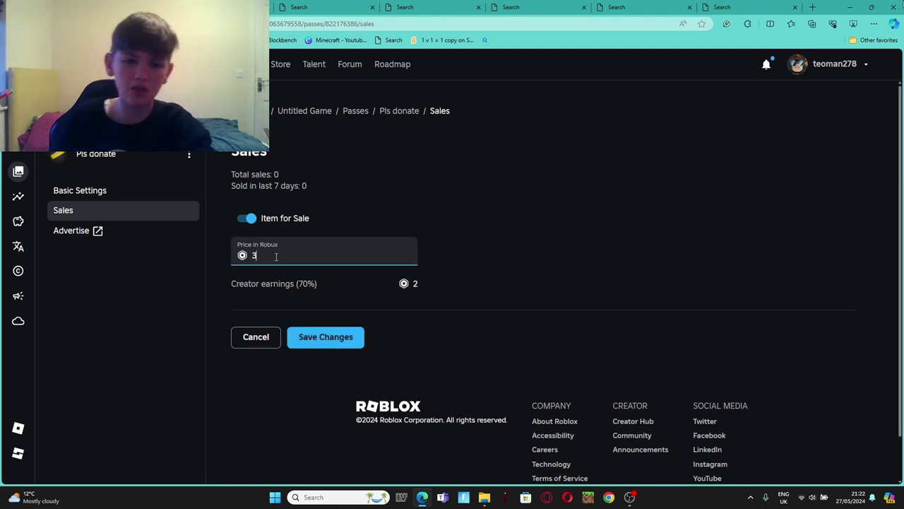
pyautogui.press('BackSpace')
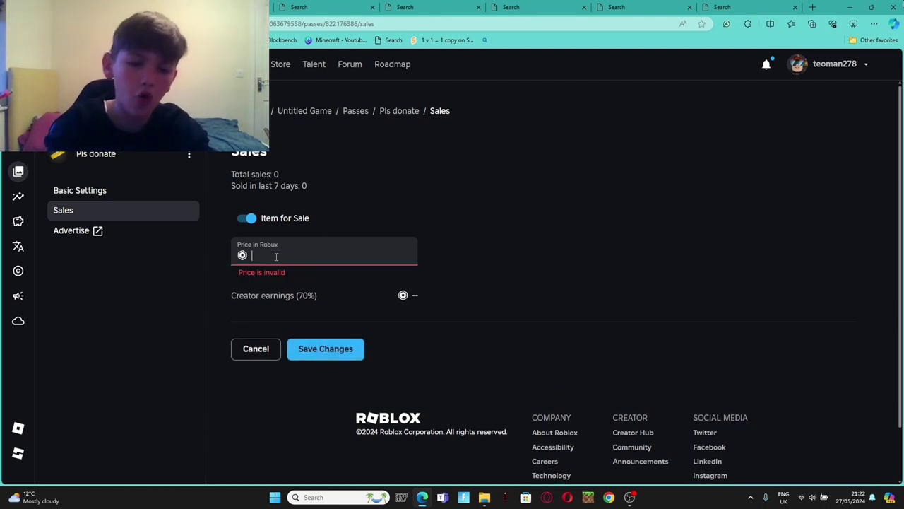
pyautogui.write('6')
pyautogui.press('BackSpace')
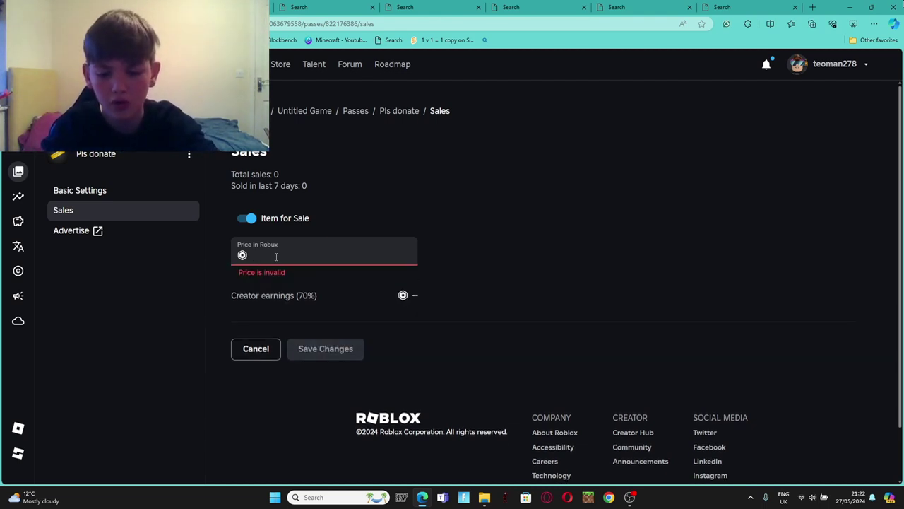
pyautogui.write('6')
pyautogui.press('BackSpace')
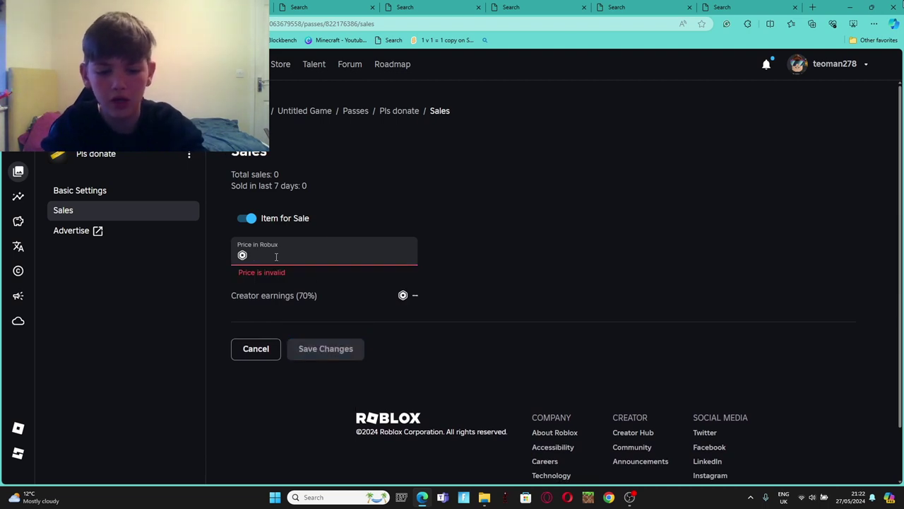
pyautogui.write('15')
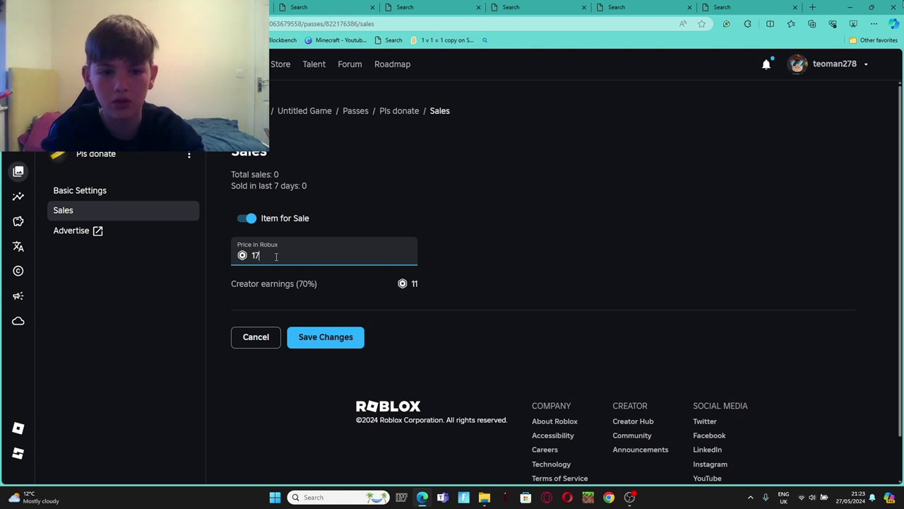
pyautogui.press('BackSpace')
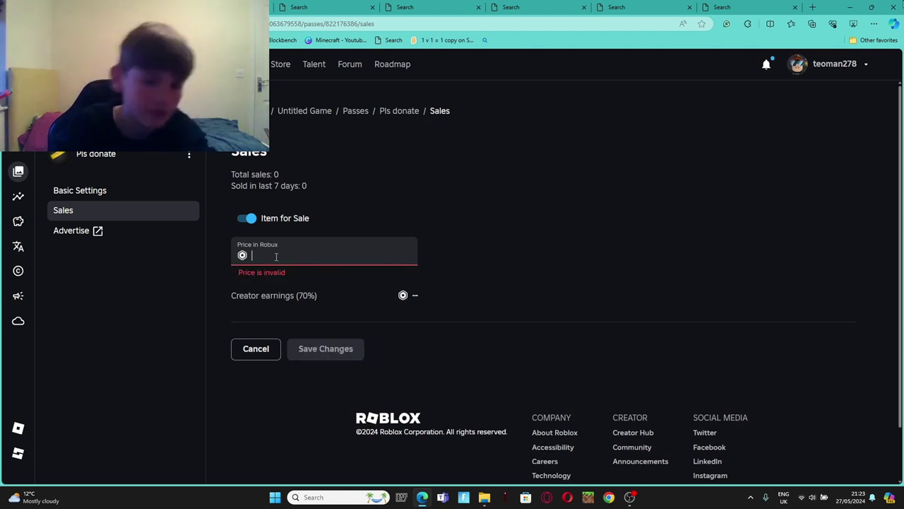
pyautogui.write('3')
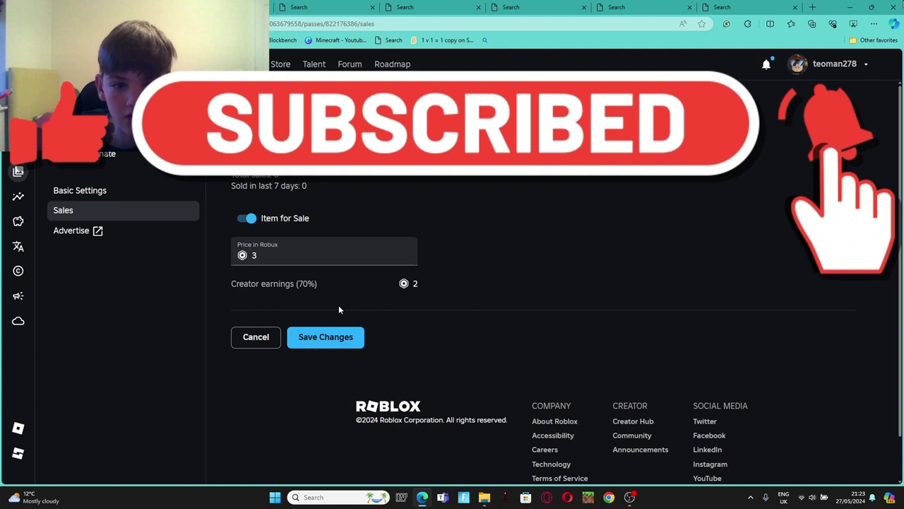
# Step: Save the 3 Robux price and return to the Passes list
pyautogui.click(332, 343)
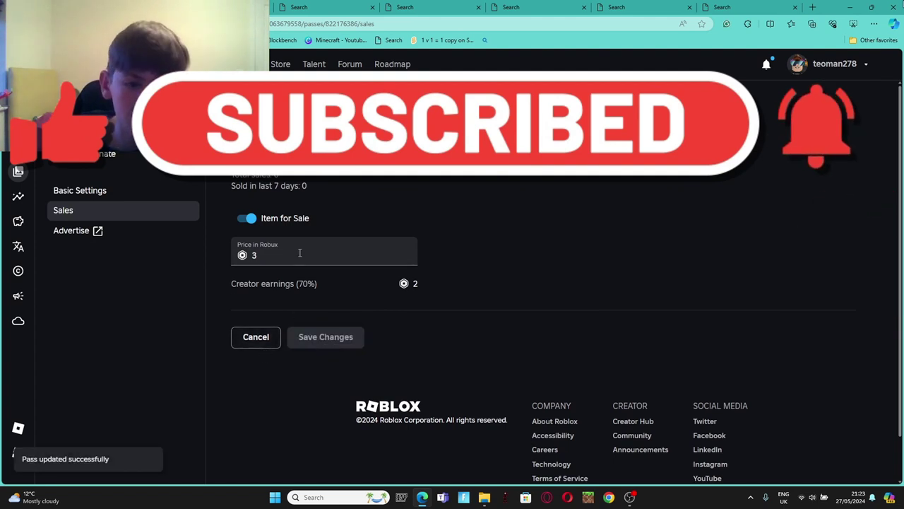
pyautogui.click(263, 341)
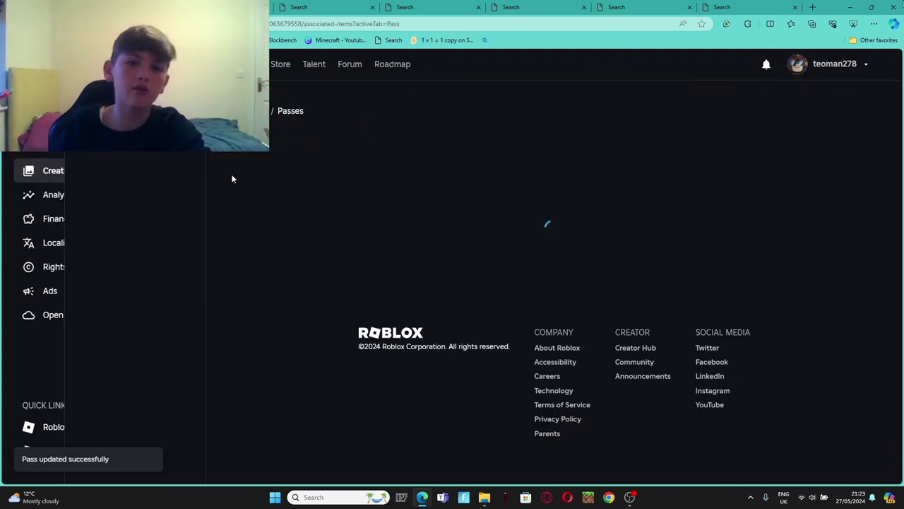